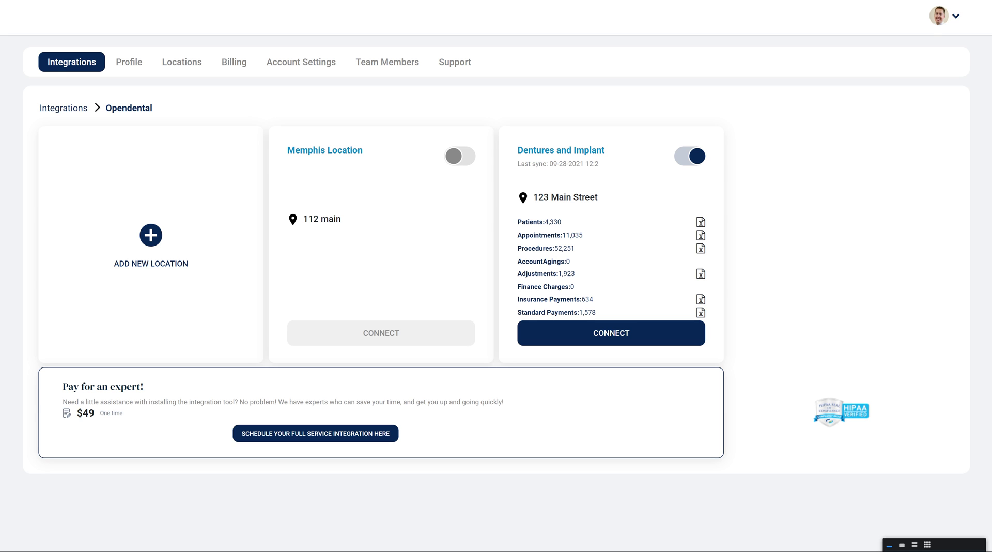
{"action": "key", "text": "alt+Left"}
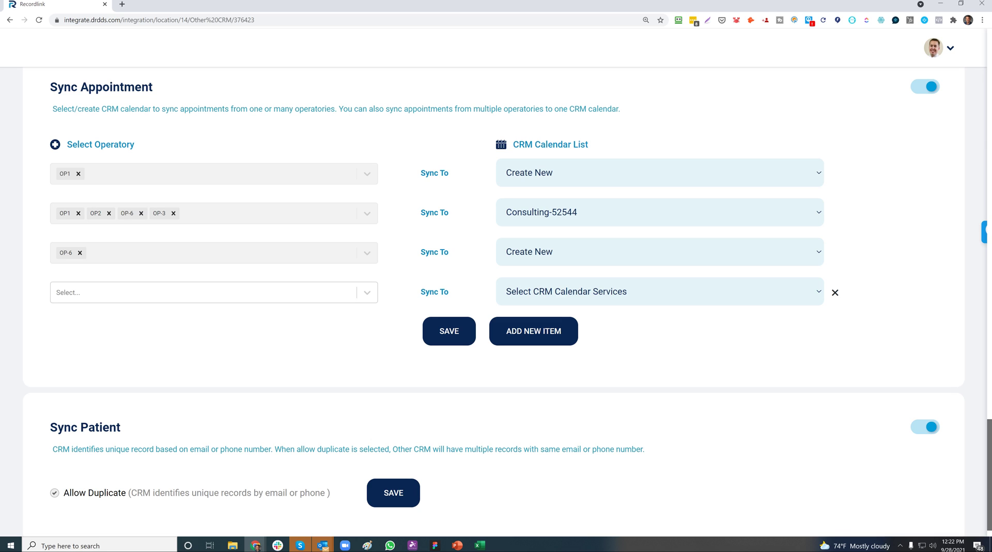
{"action": "left_click", "coordinate": [660, 291]}
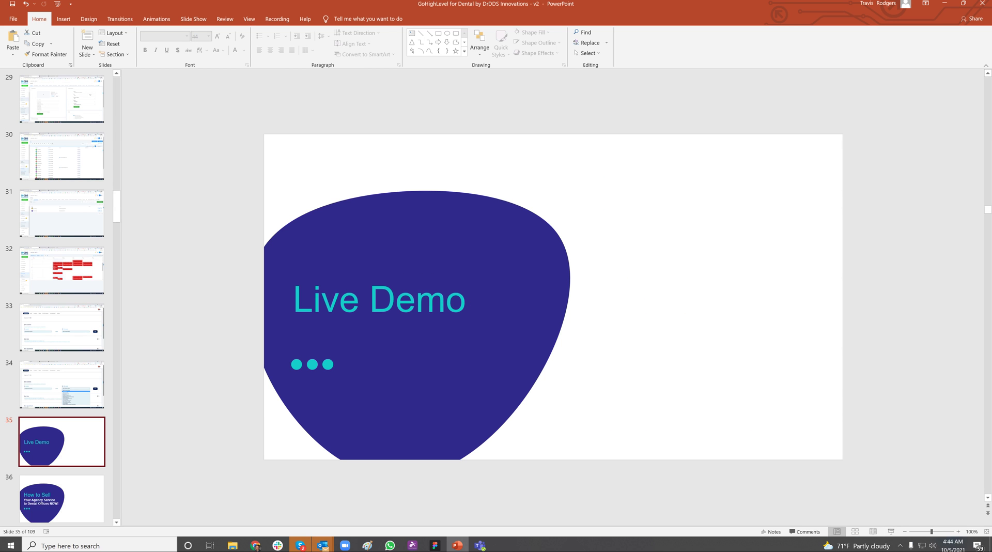
Switch from PowerPoint to the Recordlink CRM integration page in Chrome and bring up its Sync Locations section
{"action": "left_click", "coordinate": [945, 4]}
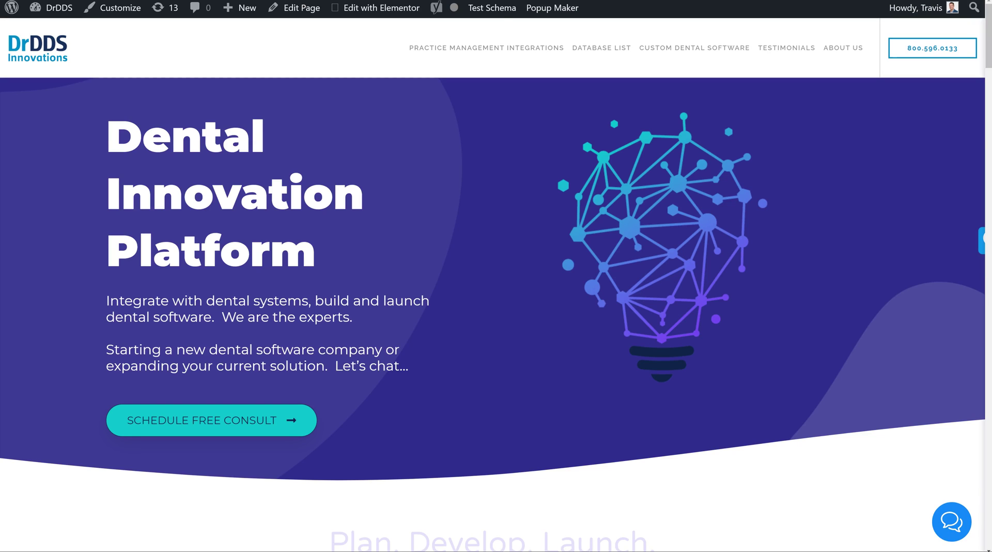
{"action": "left_click", "coordinate": [496, 27]}
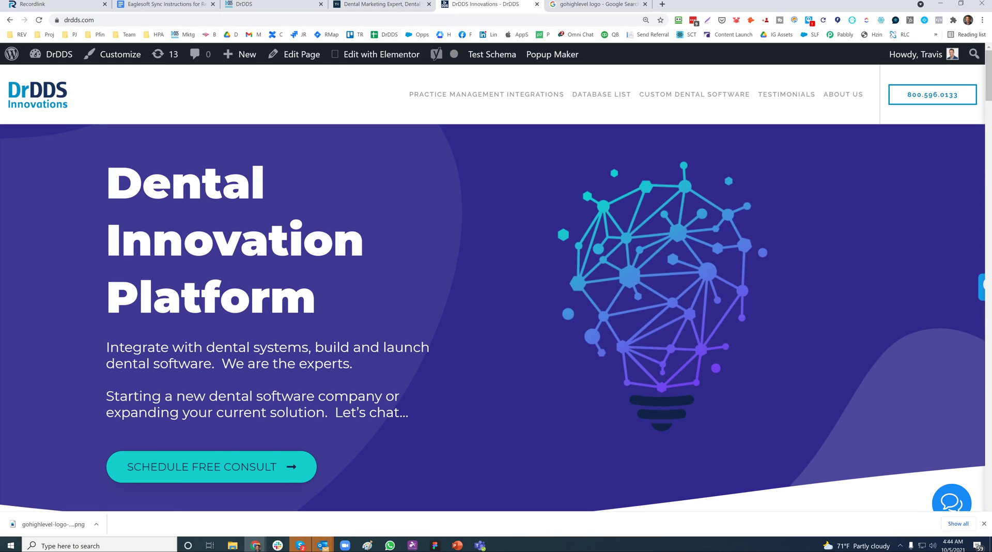
{"action": "key", "text": "ctrl+1"}
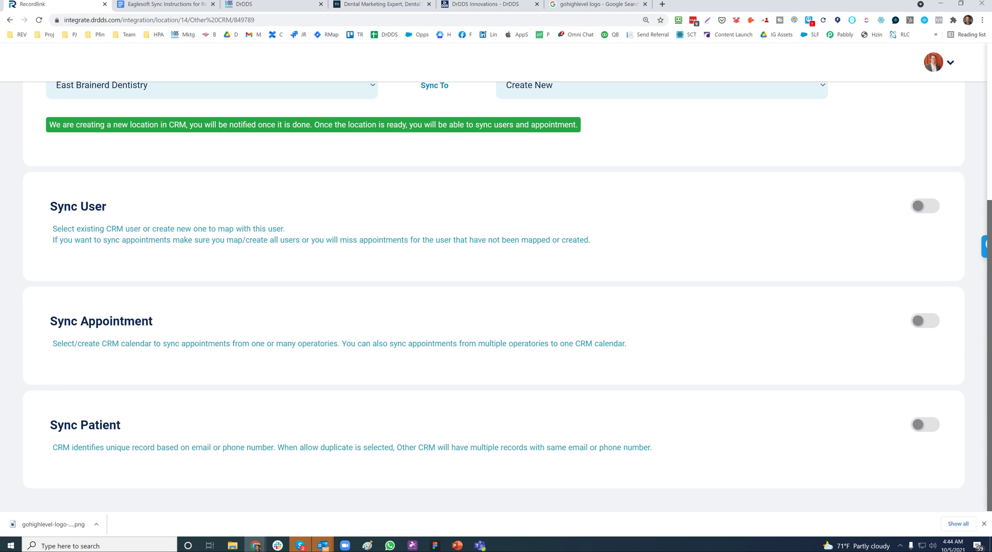
{"action": "scroll", "coordinate": [494, 295], "scroll_direction": "up", "scroll_amount": 3}
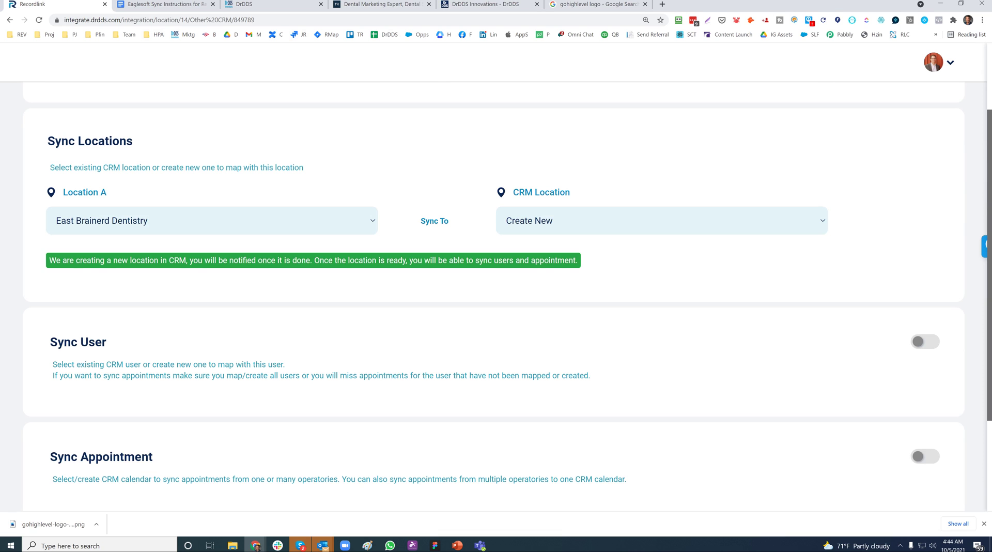
{"action": "scroll", "coordinate": [508, 295], "scroll_direction": "up", "scroll_amount": 2}
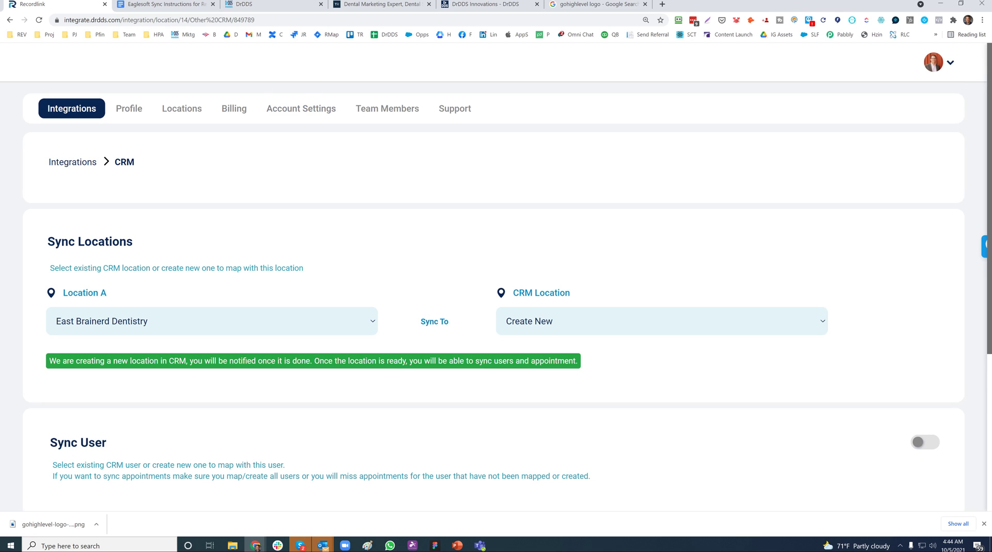
{"action": "left_click", "coordinate": [243, 20]}
{"action": "key", "text": "Return"}
Turn on Sync User and set the first two listed users to Create New, keeping the third at Do Not Sync
{"action": "scroll", "coordinate": [494, 274], "scroll_direction": "down", "scroll_amount": 4}
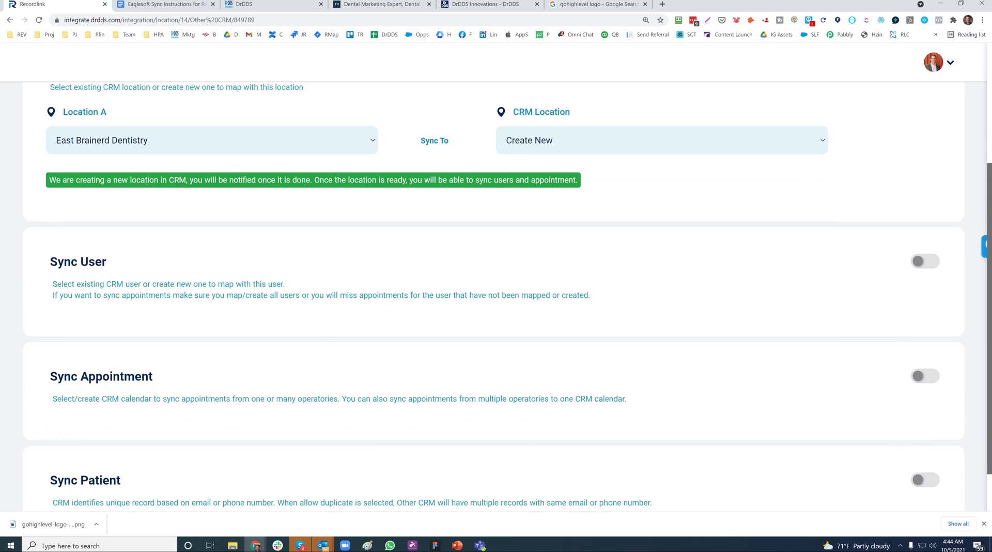
{"action": "left_click", "coordinate": [925, 261]}
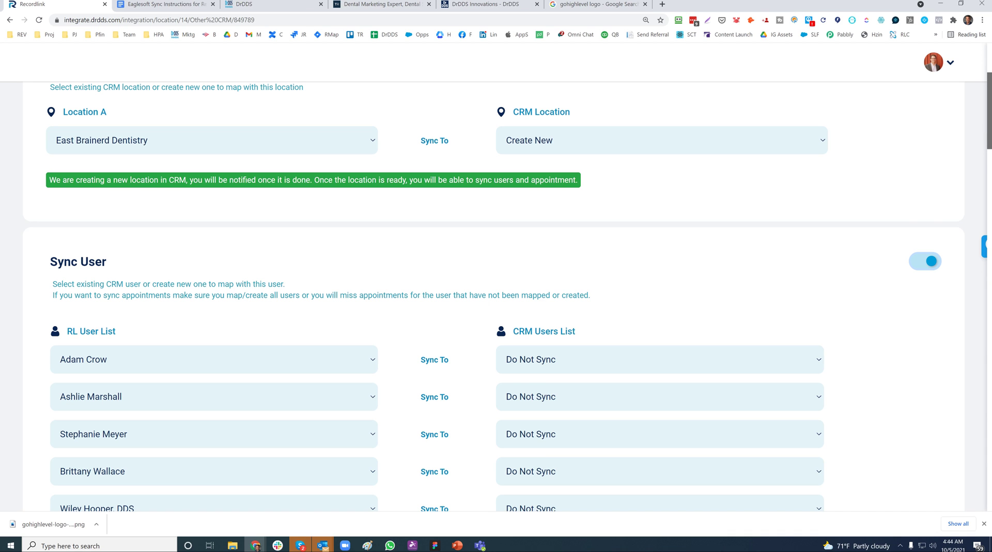
{"action": "scroll", "coordinate": [493, 296], "scroll_direction": "down", "scroll_amount": 3}
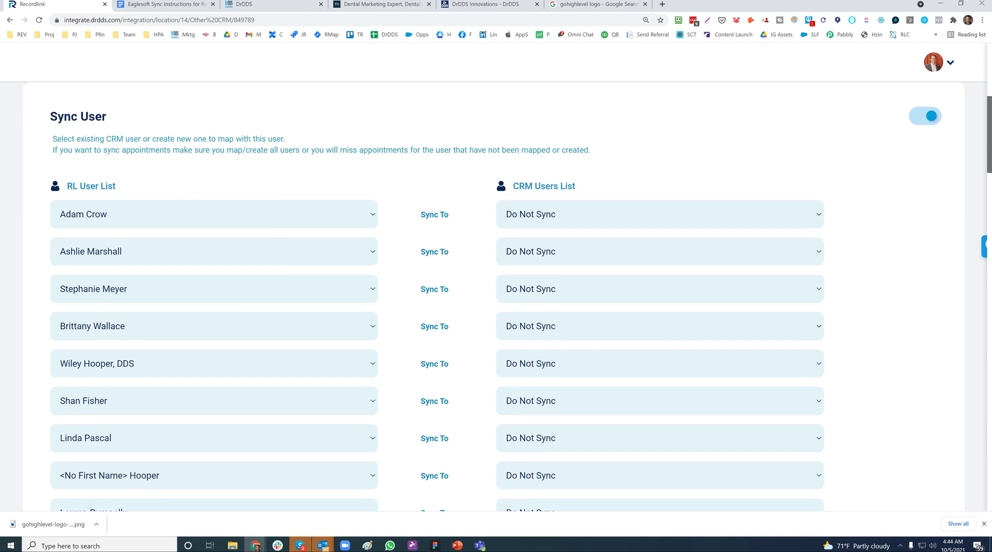
{"action": "left_click", "coordinate": [660, 214]}
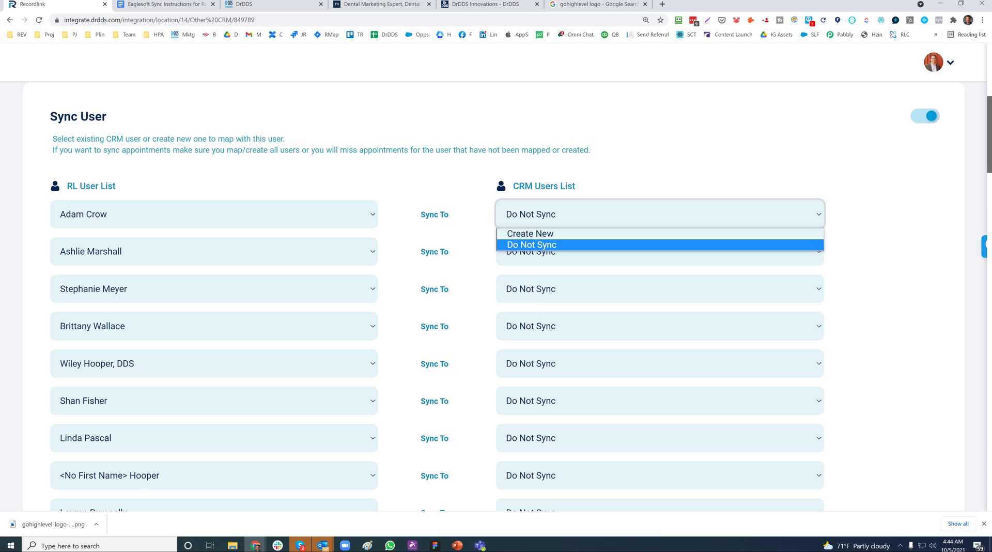
{"action": "left_click", "coordinate": [660, 234]}
{"action": "left_click", "coordinate": [660, 251]}
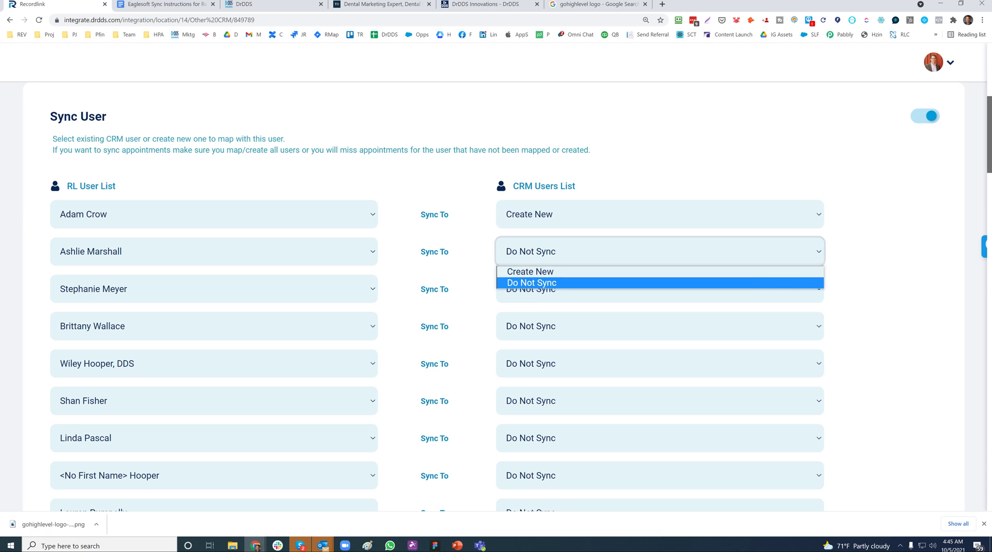
{"action": "left_click", "coordinate": [530, 272]}
{"action": "left_click", "coordinate": [660, 289]}
{"action": "left_click", "coordinate": [532, 320]}
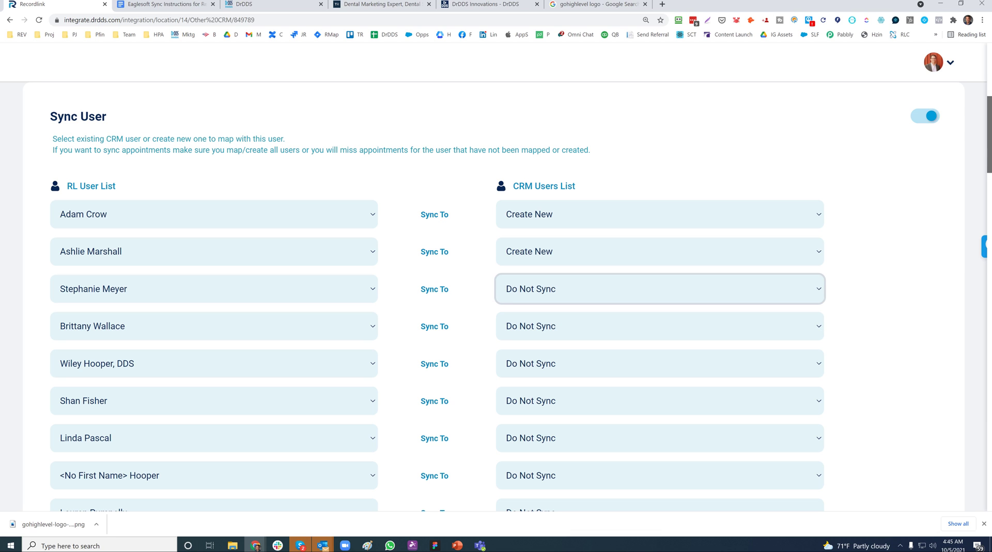
Review the location and user mappings down to the end of the list and turn on Sync Appointment
{"action": "scroll", "coordinate": [494, 296], "scroll_direction": "up", "scroll_amount": 6}
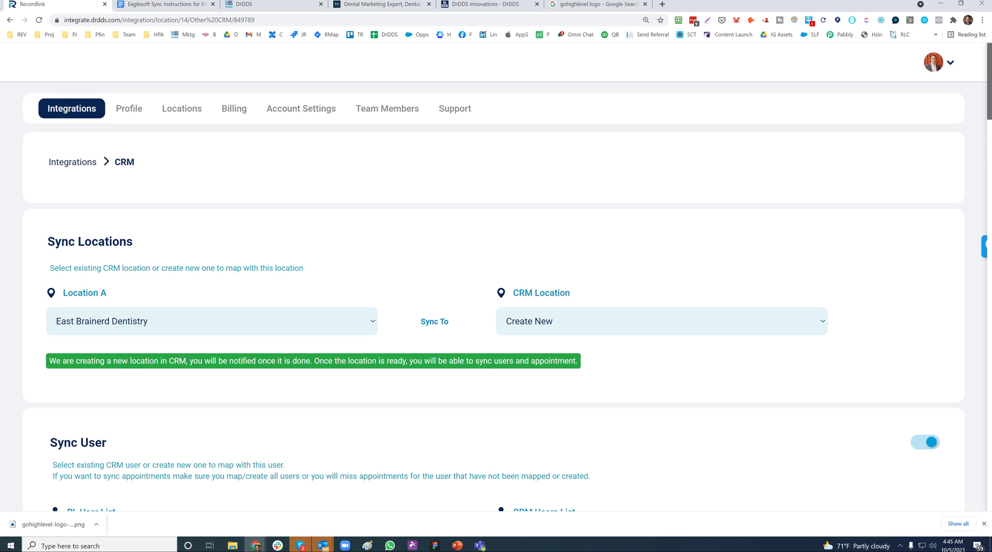
{"action": "scroll", "coordinate": [496, 310], "scroll_direction": "down", "scroll_amount": 2}
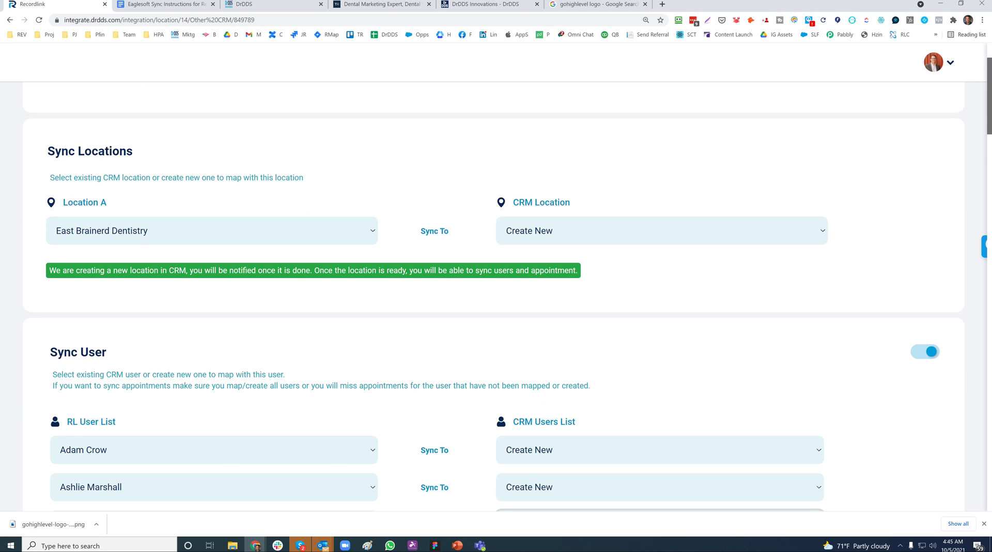
{"action": "scroll", "coordinate": [496, 297], "scroll_direction": "down", "scroll_amount": 20}
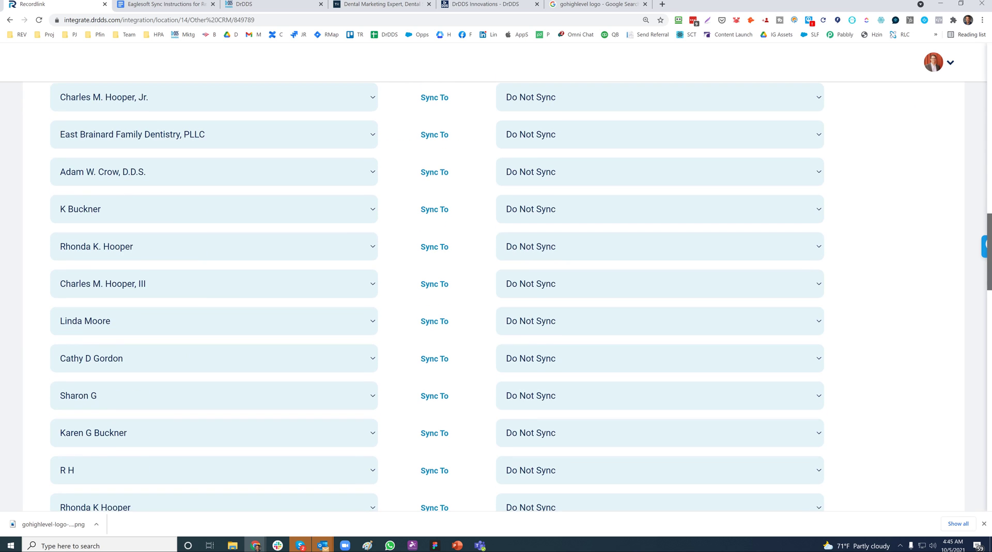
{"action": "scroll", "coordinate": [496, 297], "scroll_direction": "down", "scroll_amount": 16}
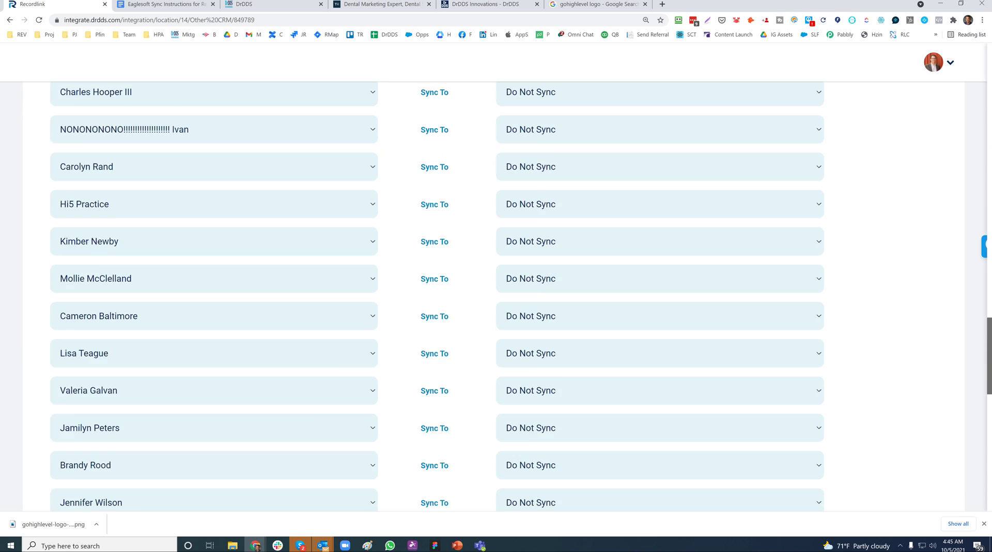
{"action": "scroll", "coordinate": [496, 297], "scroll_direction": "down", "scroll_amount": 4}
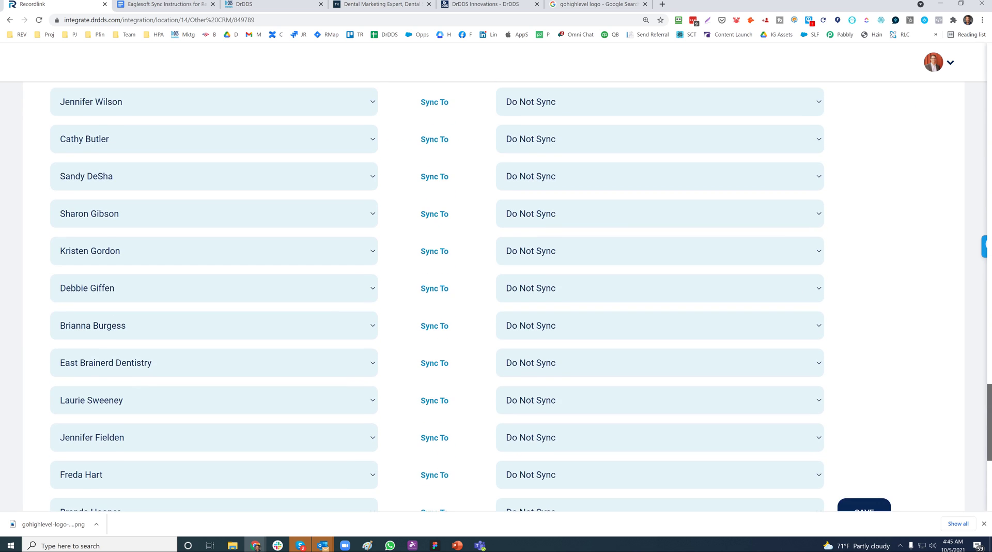
{"action": "scroll", "coordinate": [496, 297], "scroll_direction": "down", "scroll_amount": 6}
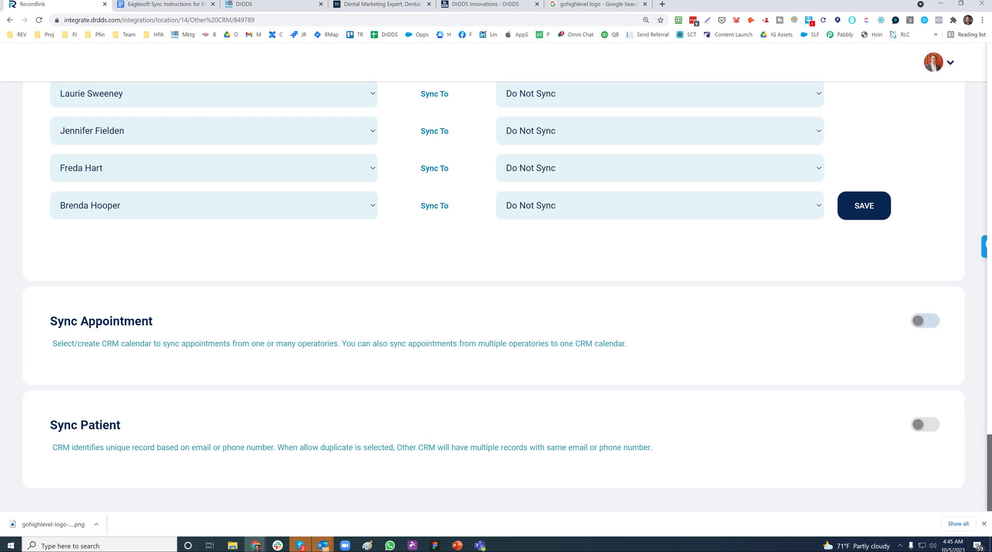
{"action": "left_click", "coordinate": [925, 321]}
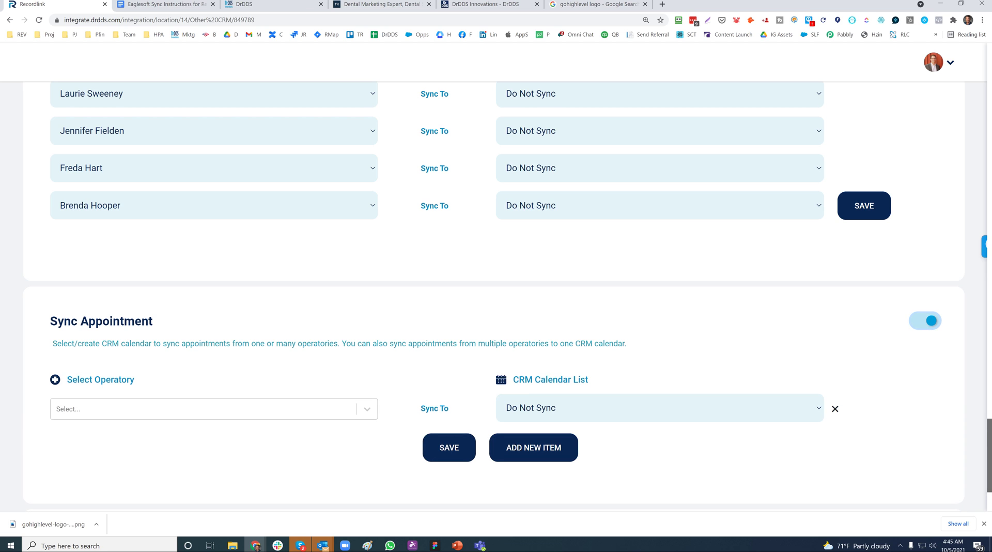
Map operatories OP1 and OP2 together to a Create New CRM calendar in the first appointment row
{"action": "scroll", "coordinate": [493, 296], "scroll_direction": "down", "scroll_amount": 2}
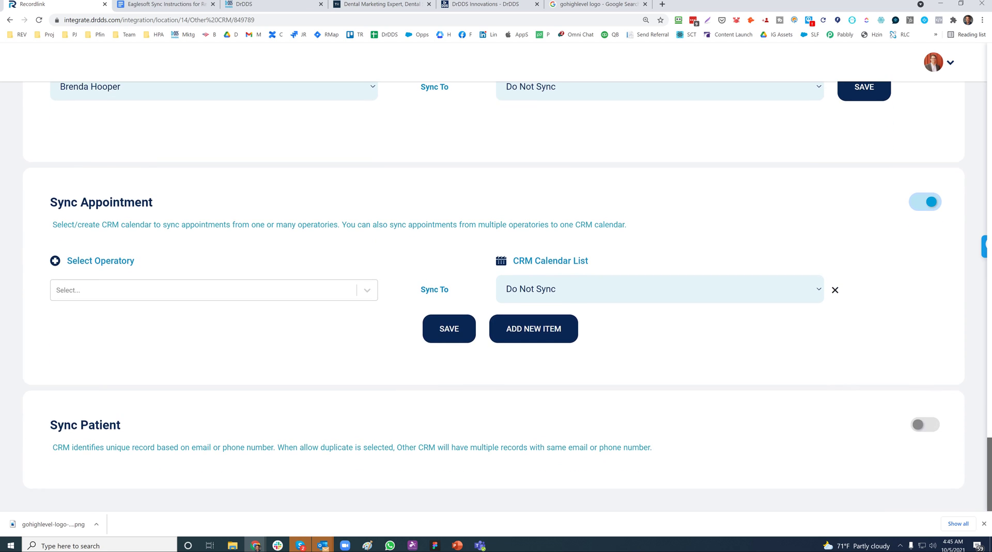
{"action": "left_click", "coordinate": [206, 290]}
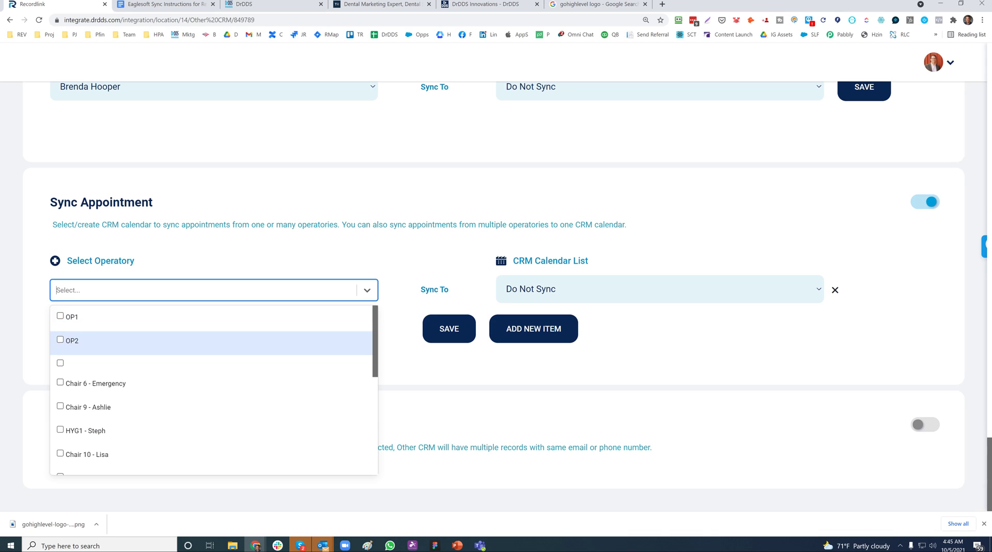
{"action": "left_click", "coordinate": [60, 316]}
{"action": "key", "text": "Return"}
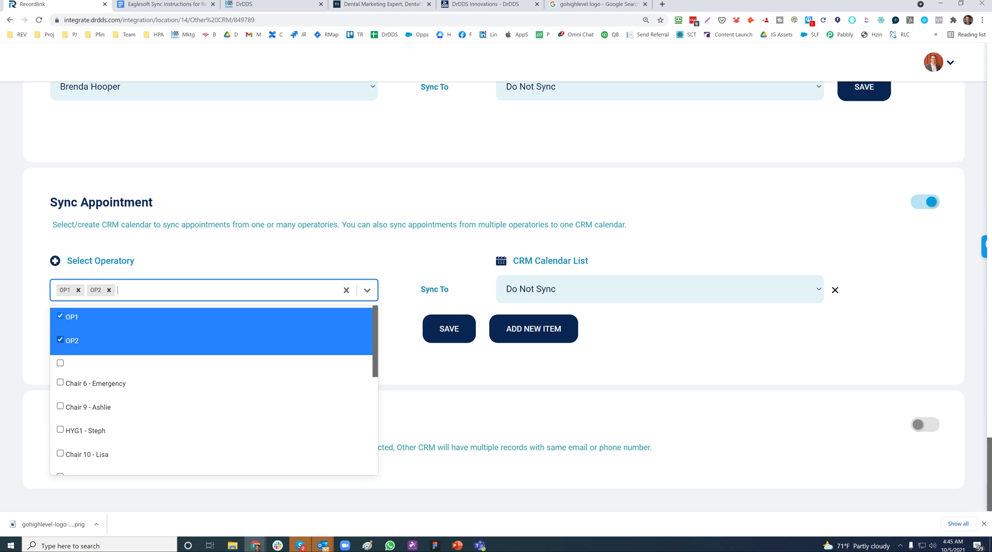
{"action": "left_click", "coordinate": [659, 289]}
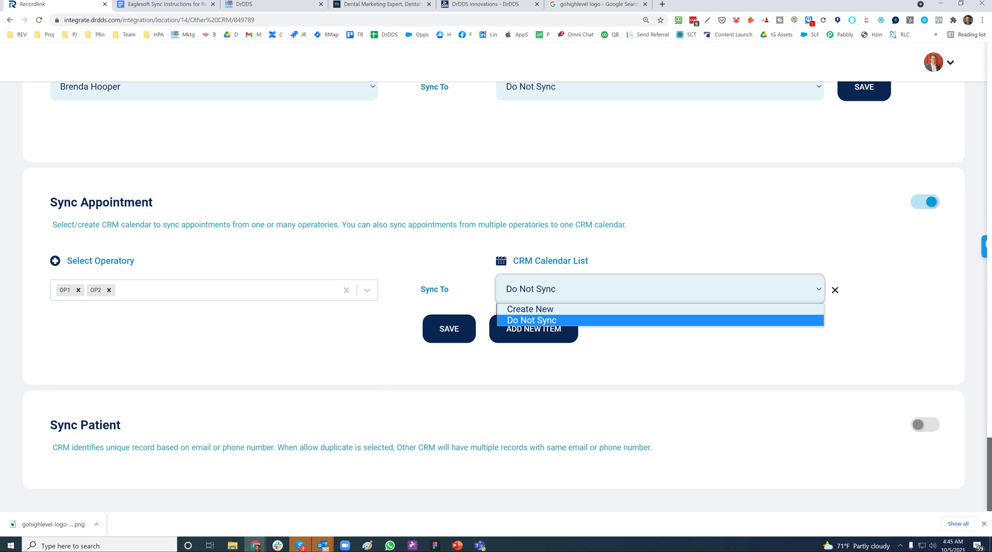
{"action": "key", "text": "Up"}
{"action": "key", "text": "Return"}
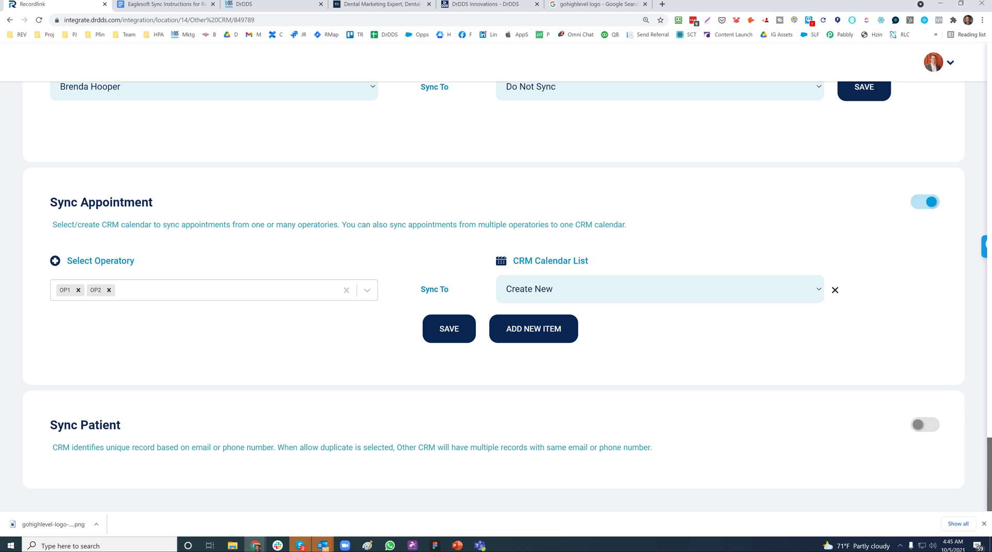
Add a second appointment sync item that maps only the Chair 6 - Emergency operatory to a Create New CRM calendar
{"action": "left_click", "coordinate": [534, 329]}
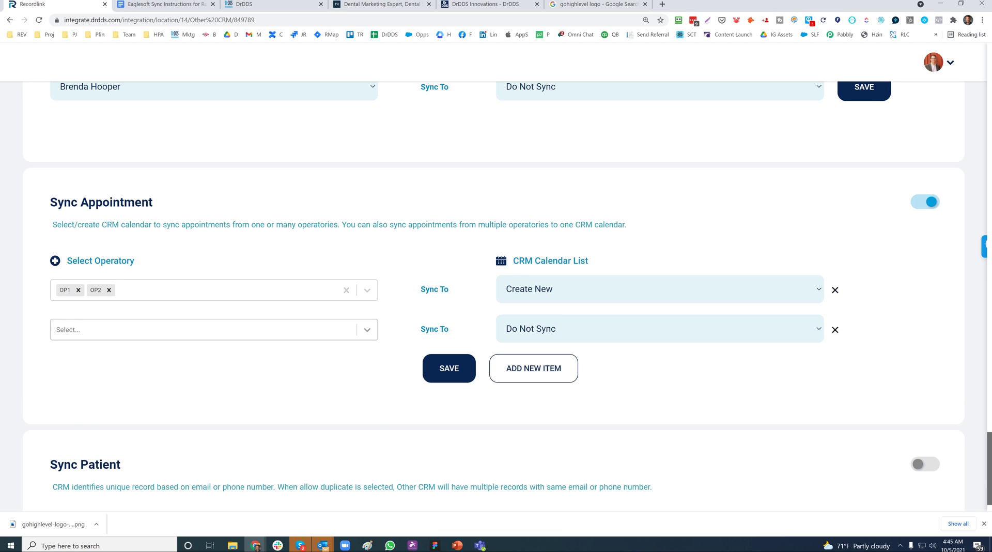
{"action": "left_click", "coordinate": [214, 330]}
{"action": "key", "text": "Down"}
{"action": "key", "text": "Down"}
{"action": "key", "text": "Up"}
{"action": "key", "text": "Down"}
{"action": "key", "text": "Down"}
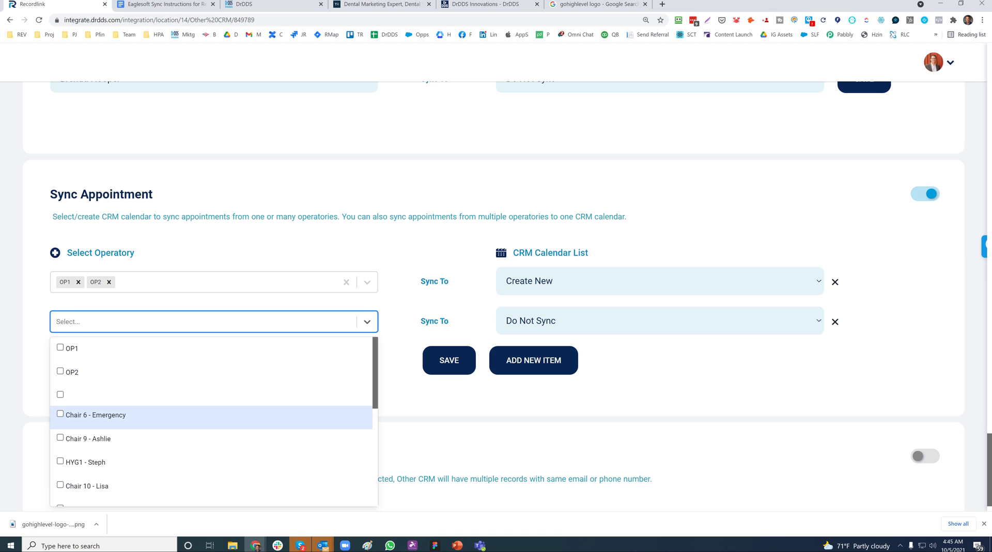
{"action": "key", "text": "Return"}
{"action": "key", "text": "Down"}
{"action": "key", "text": "Return"}
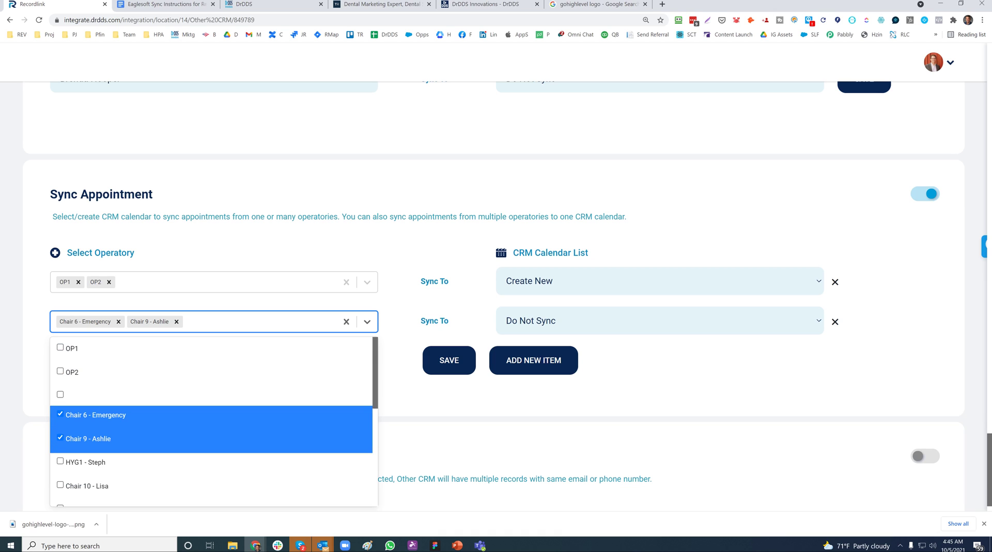
{"action": "key", "text": "Return"}
{"action": "left_click", "coordinate": [530, 320]}
{"action": "left_click", "coordinate": [530, 339]}
Add a third appointment sync item mapping the Chair 9 operatory to a Create New CRM calendar, and save the appointment sync settings
{"action": "left_click", "coordinate": [533, 360]}
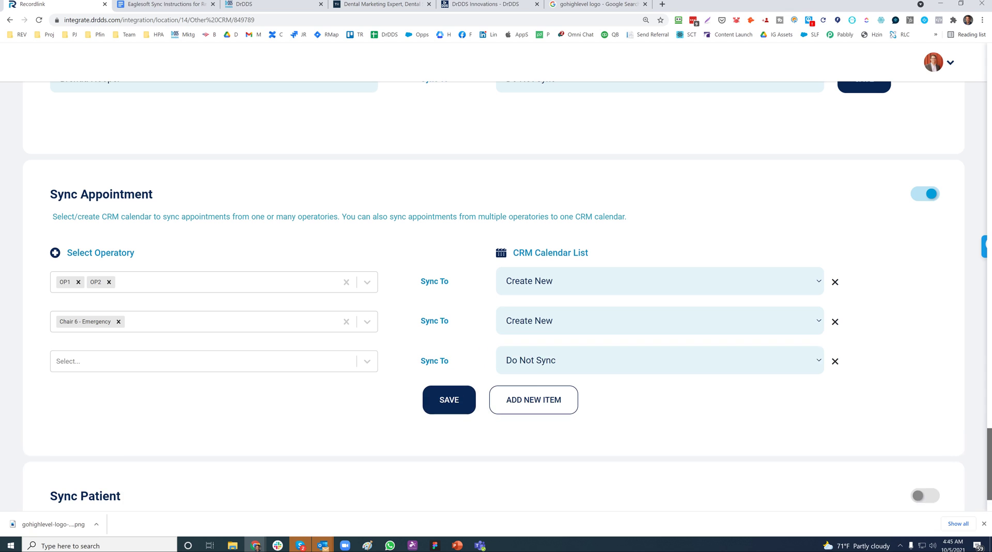
{"action": "left_click", "coordinate": [213, 361]}
{"action": "left_click", "coordinate": [88, 439]}
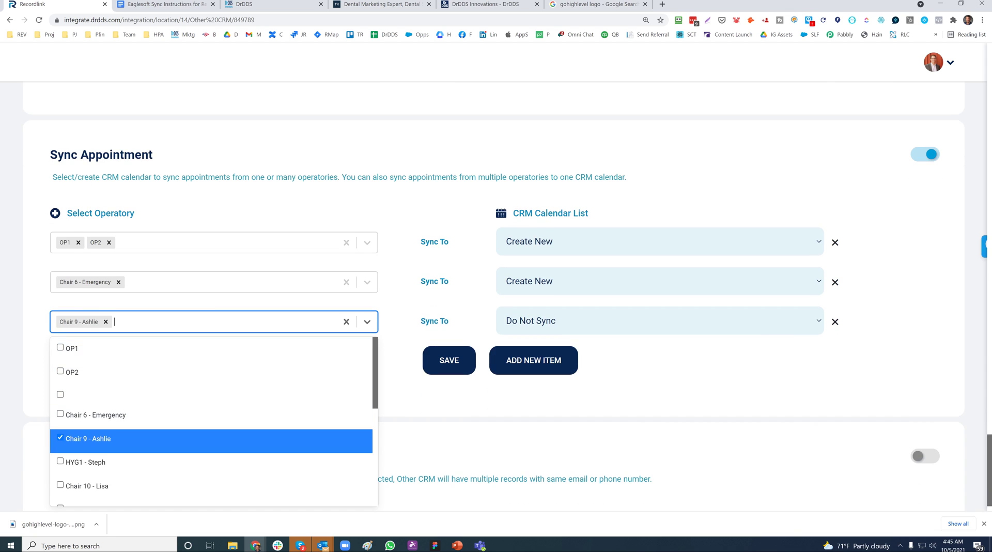
{"action": "key", "text": "Tab"}
{"action": "key", "text": "alt+Down"}
{"action": "key", "text": "Up"}
{"action": "key", "text": "Return"}
{"action": "left_click", "coordinate": [449, 361]}
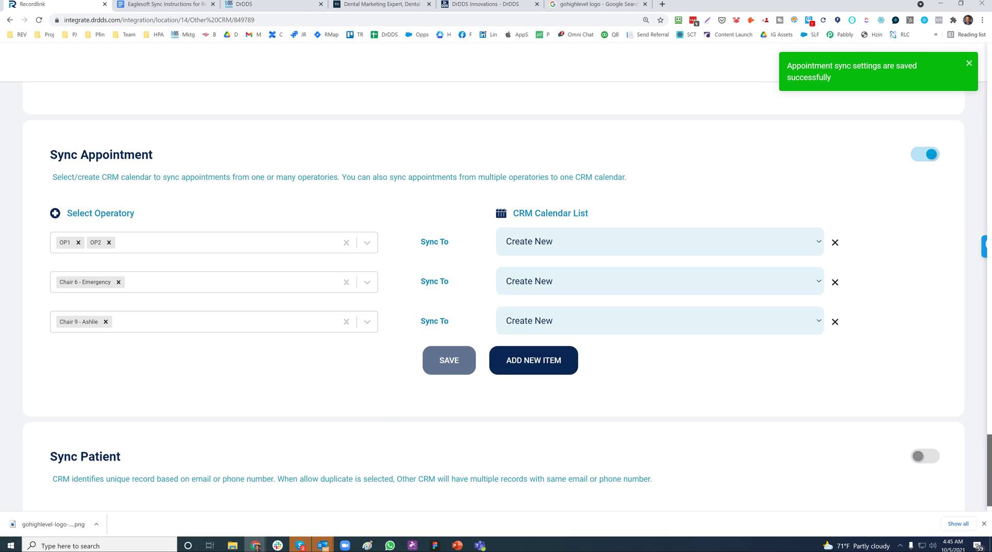
Turn on Sync Patient and save its settings with Allow Duplicate selected
{"action": "left_click", "coordinate": [925, 456]}
{"action": "scroll", "coordinate": [494, 295], "scroll_direction": "down", "scroll_amount": 2}
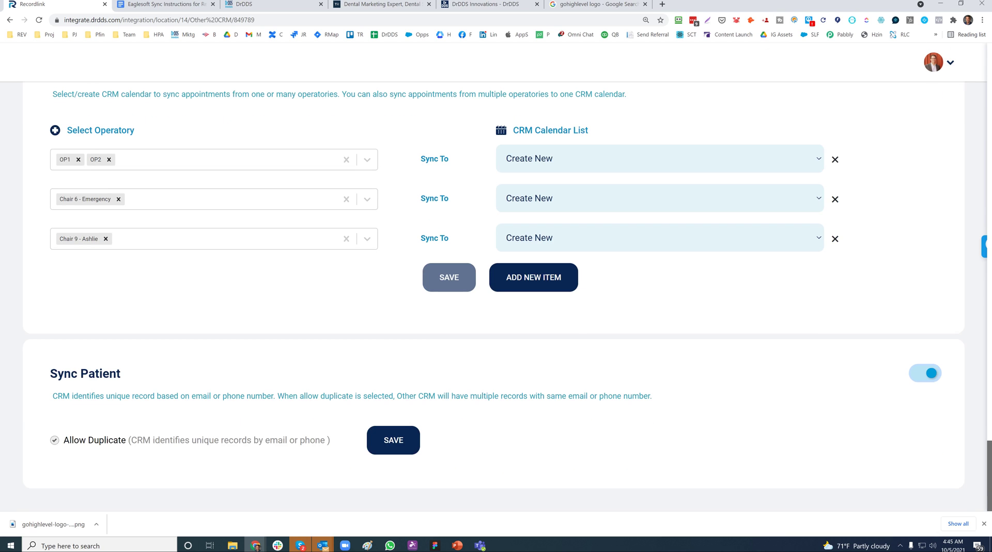
{"action": "key", "text": "Tab"}
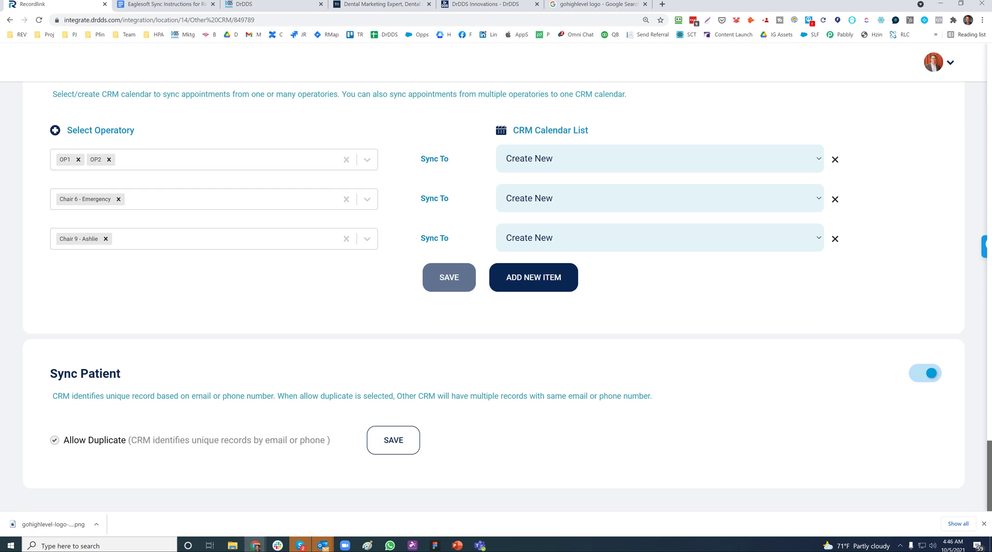
{"action": "key", "text": "Return"}
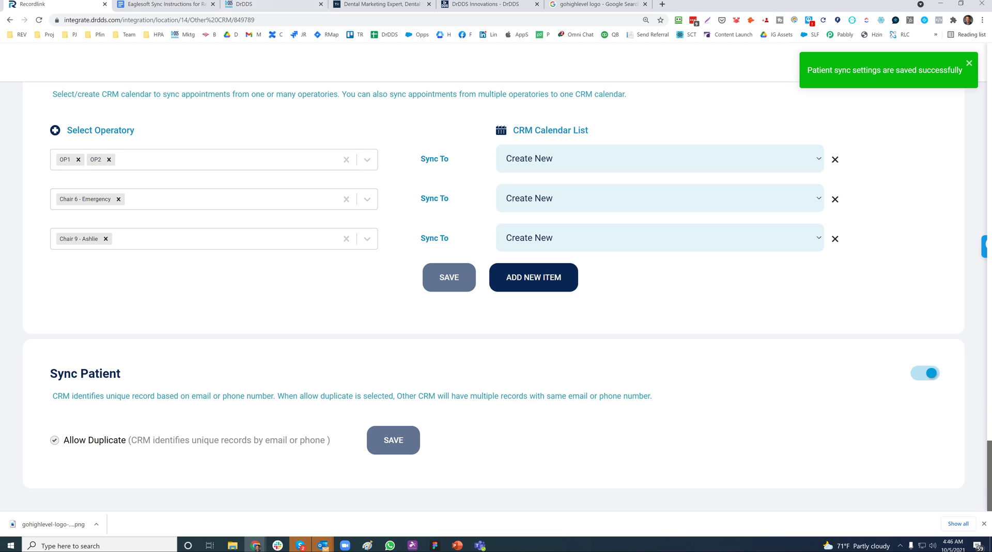
Switch to the GoHighLevel tab, reload the Alpine Dentistry company settings page, and open the account switcher to view the accounts
{"action": "left_click", "coordinate": [261, 5]}
{"action": "left_click", "coordinate": [171, 62]}
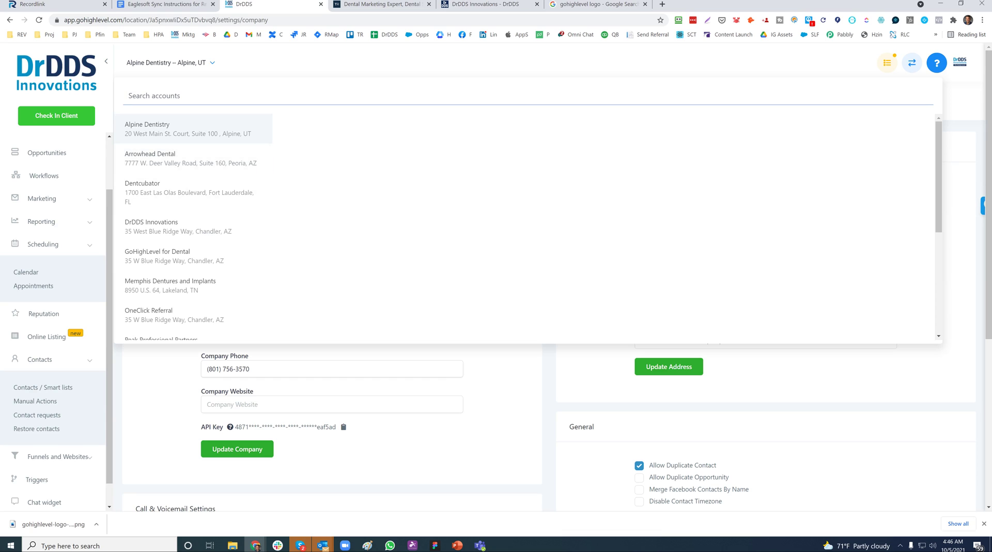
{"action": "left_click", "coordinate": [166, 20]}
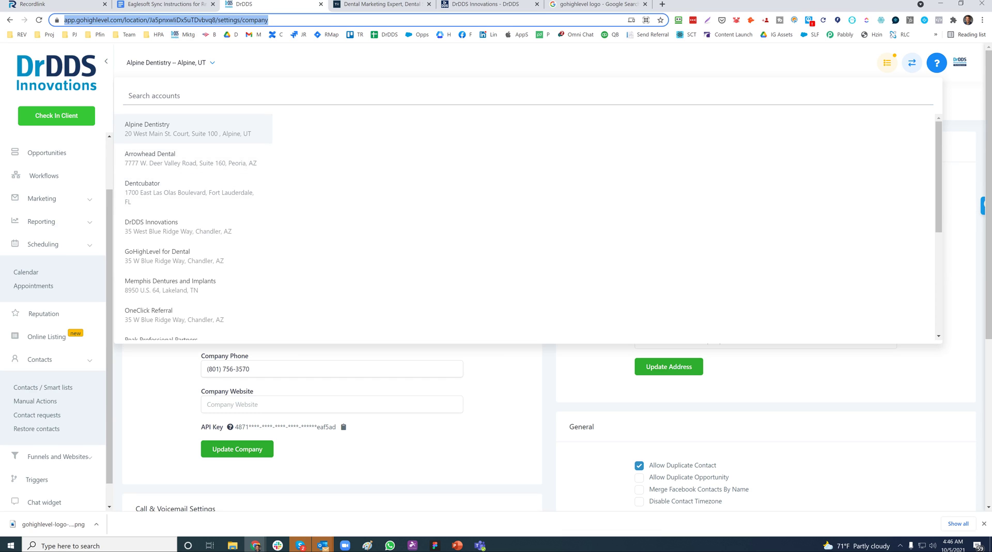
{"action": "key", "text": "Return"}
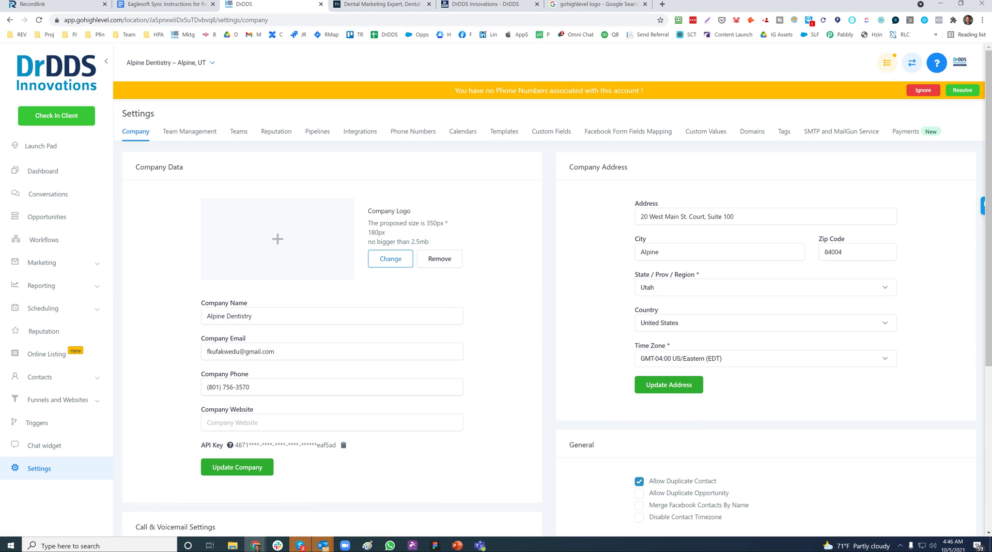
{"action": "left_click", "coordinate": [170, 62]}
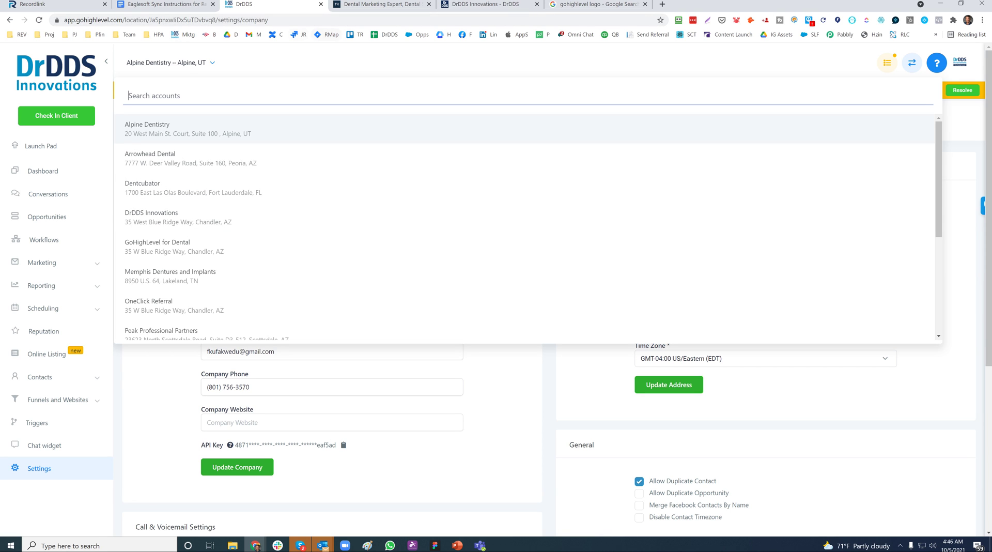
Switch to PowerPoint, start the slide show from the "How to Sell" slide, and advance to rules 8 to 14 of Selling to Dentists
{"action": "left_click", "coordinate": [457, 545]}
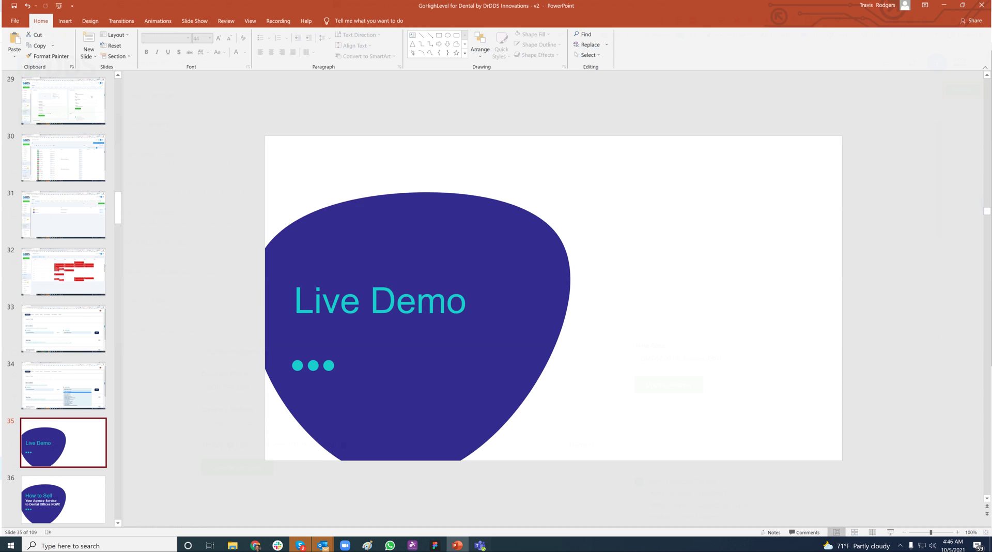
{"action": "left_click", "coordinate": [62, 498]}
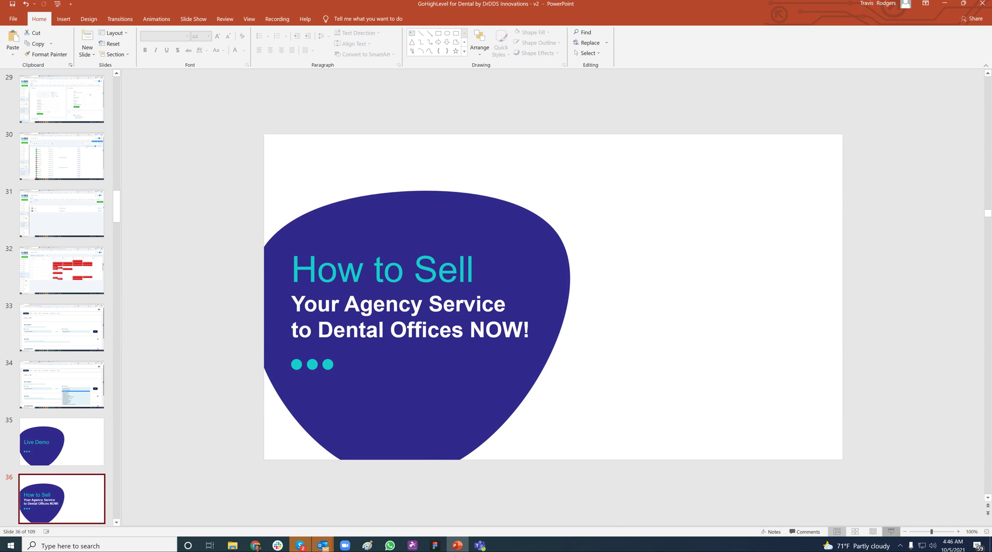
{"action": "left_click", "coordinate": [892, 531]}
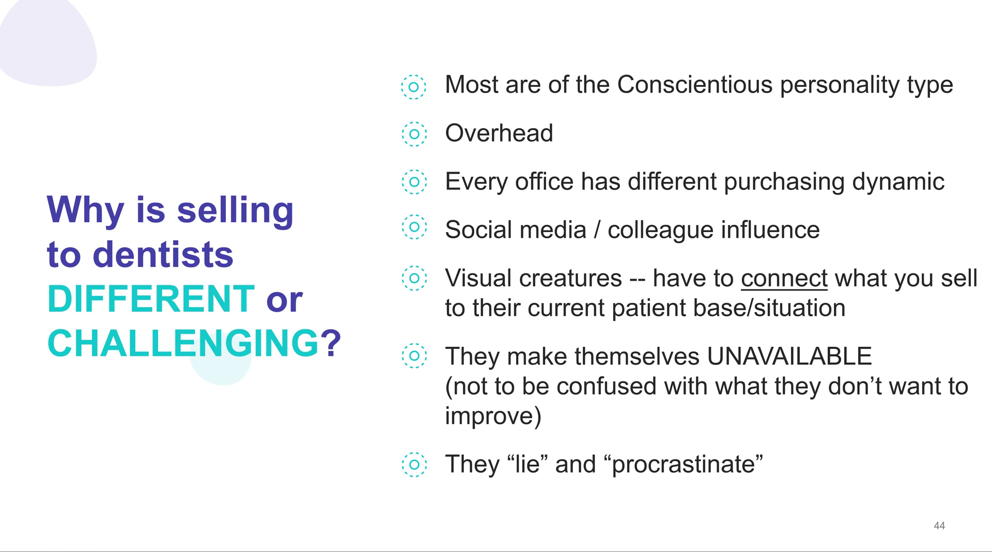
{"action": "key", "text": "Right"}
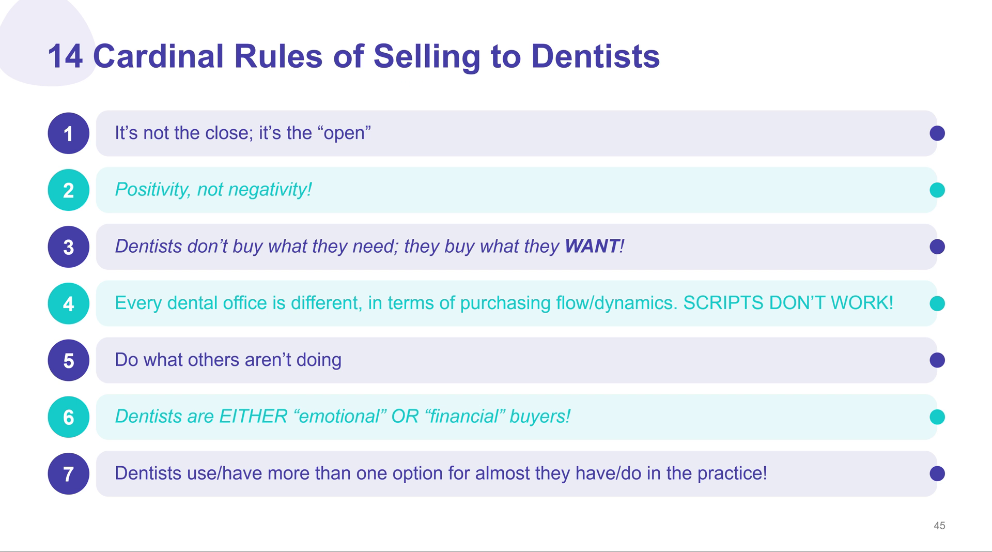
{"action": "key", "text": "Right"}
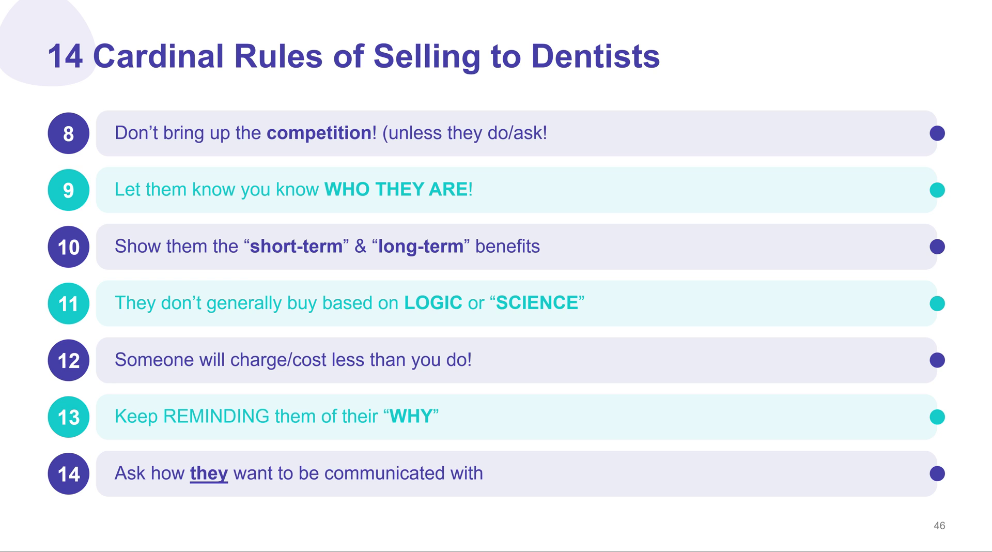